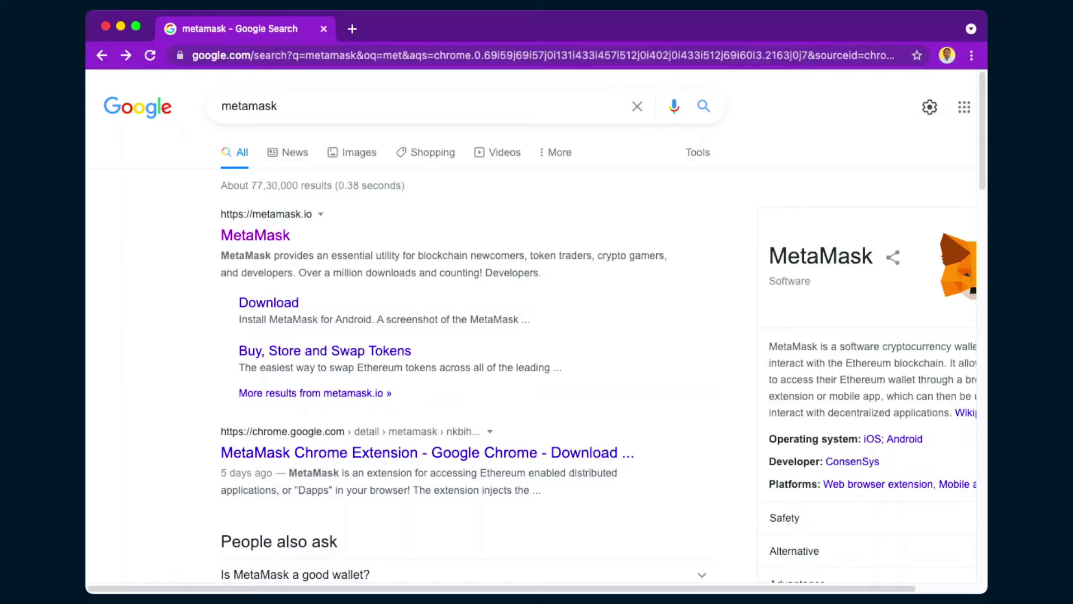
# Make Chrome full screen, open metamask.io from the search results, and go to its download page
pyautogui.click(135, 26)
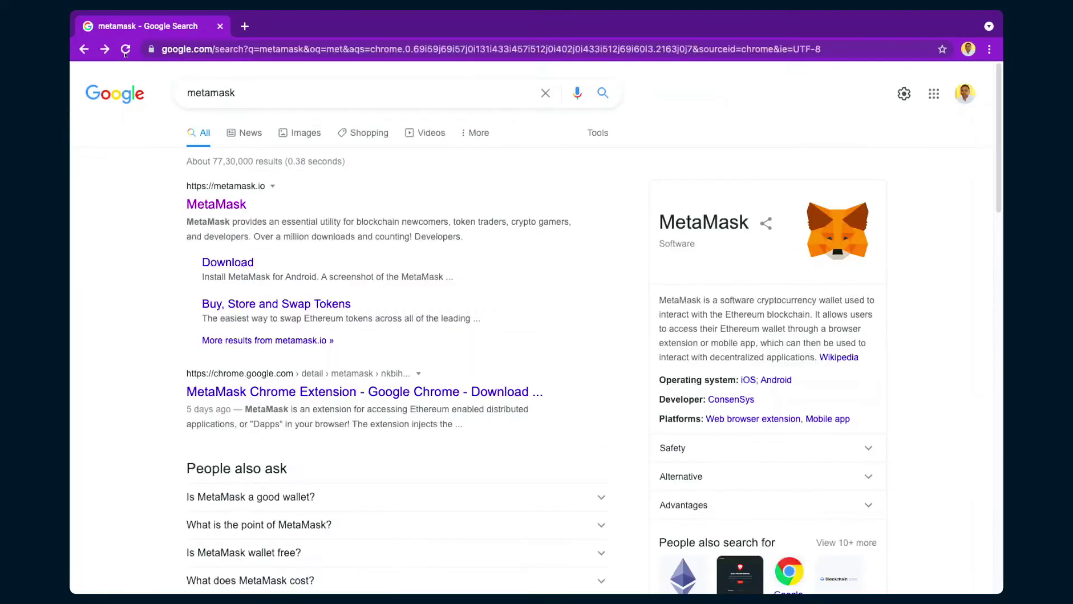
pyautogui.click(213, 190)
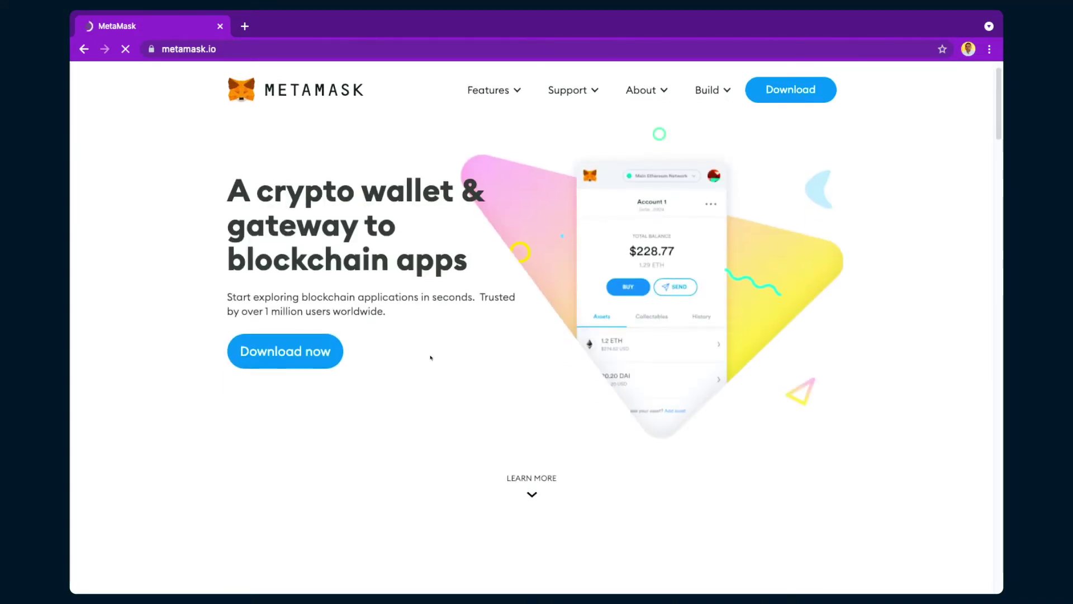
pyautogui.click(280, 352)
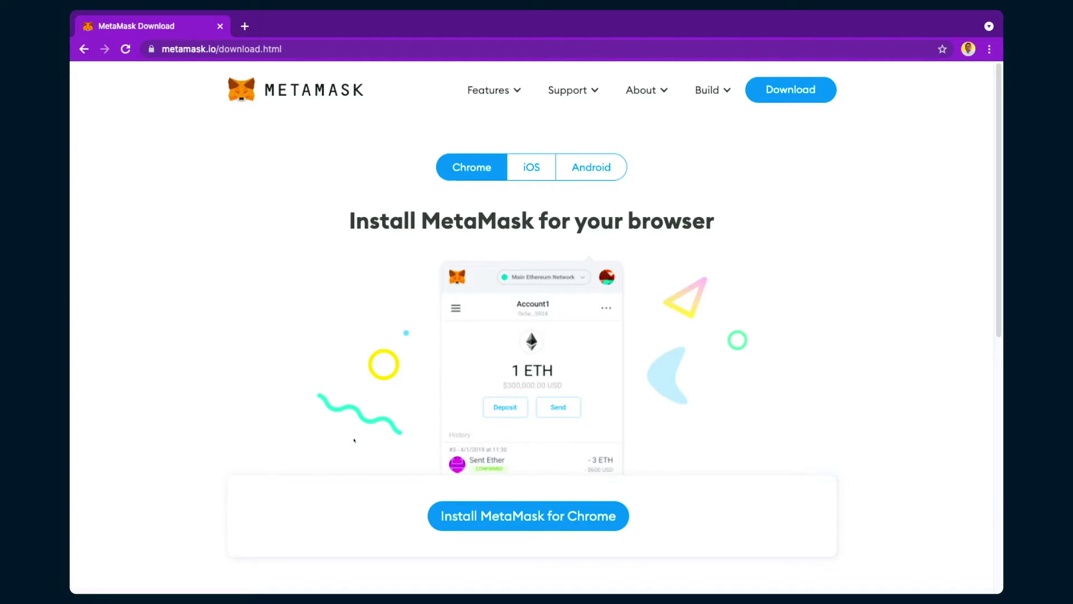
# Find Install MetaMask for Chrome on the download page to open its Chrome Web Store listing
pyautogui.scroll(-2, 354, 440)
pyautogui.scroll(2, 354, 439)
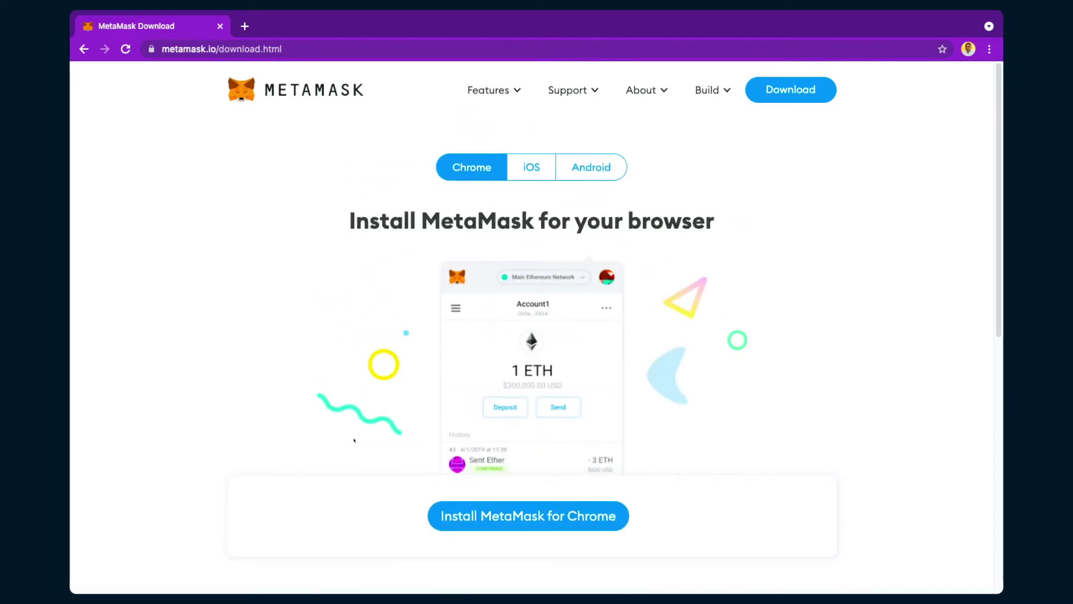
pyautogui.scroll(-6, 354, 440)
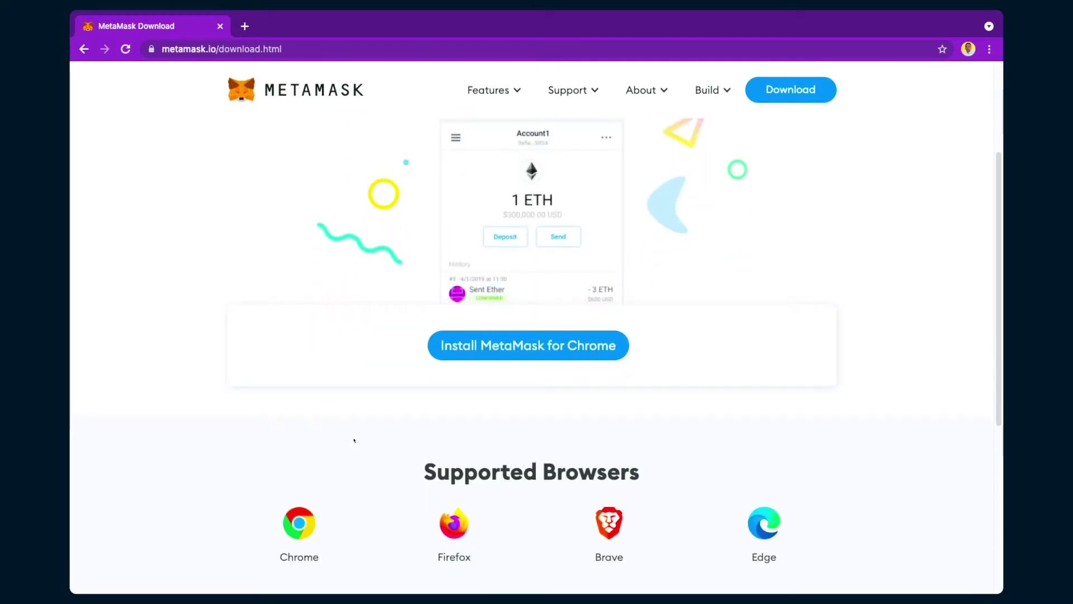
pyautogui.scroll(-2, 353, 440)
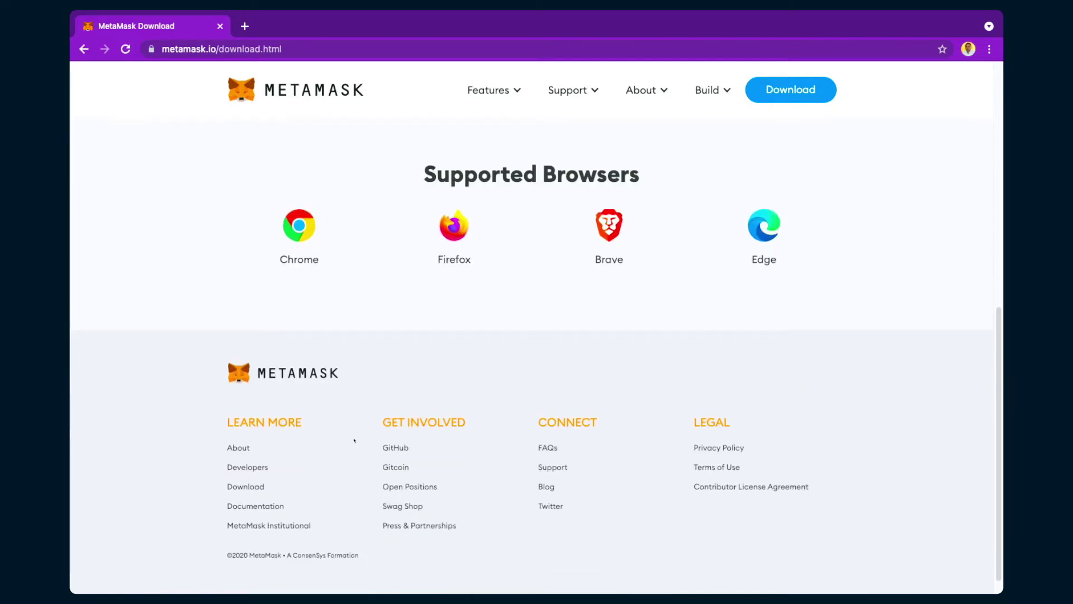
pyautogui.scroll(1, 354, 440)
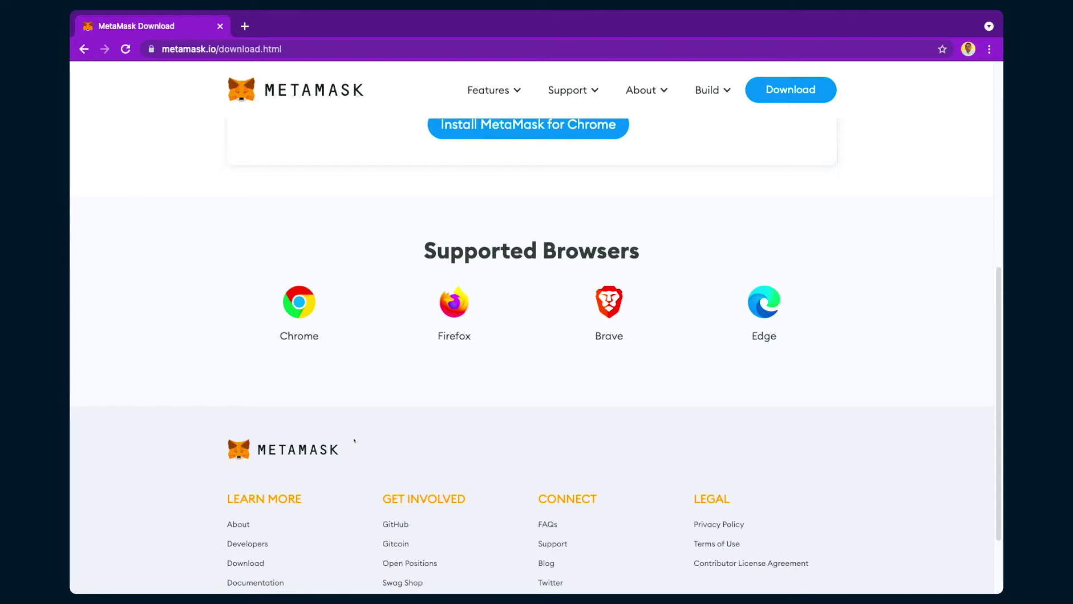
pyautogui.scroll(4, 354, 441)
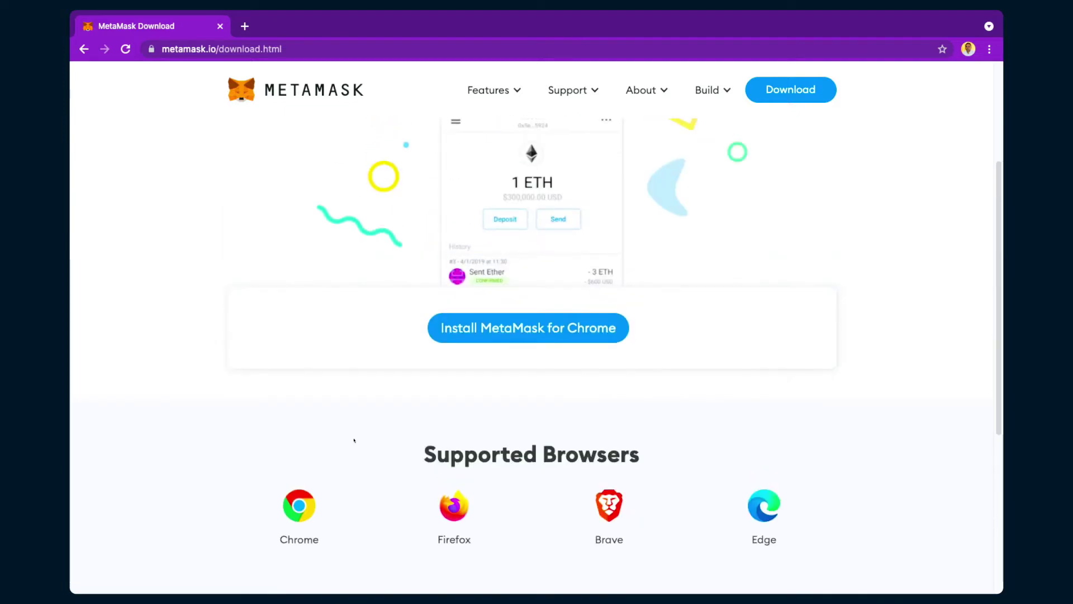
pyautogui.scroll(2, 354, 441)
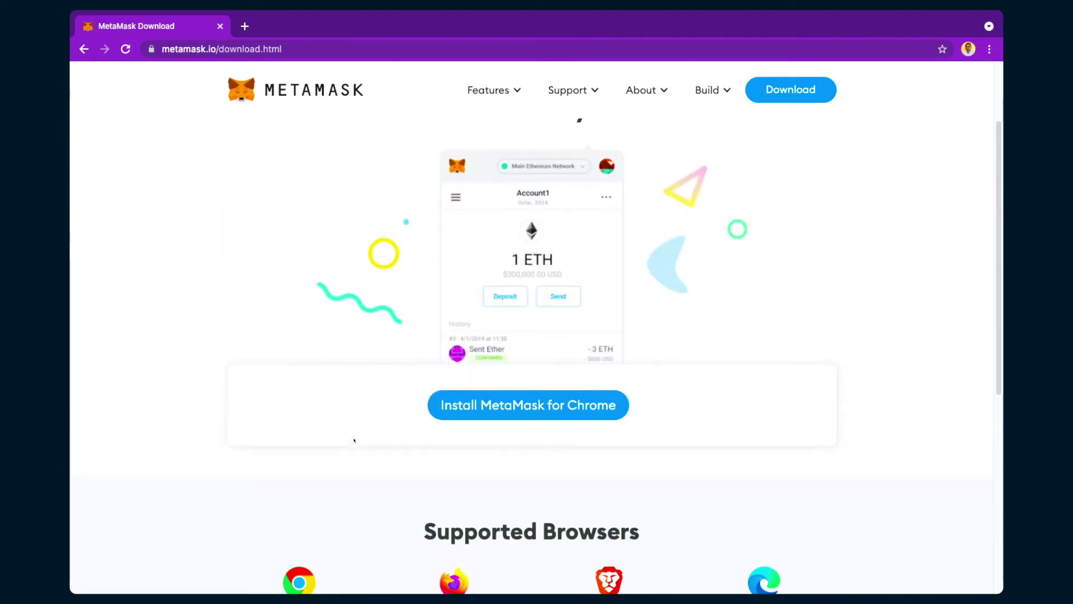
pyautogui.click(492, 403)
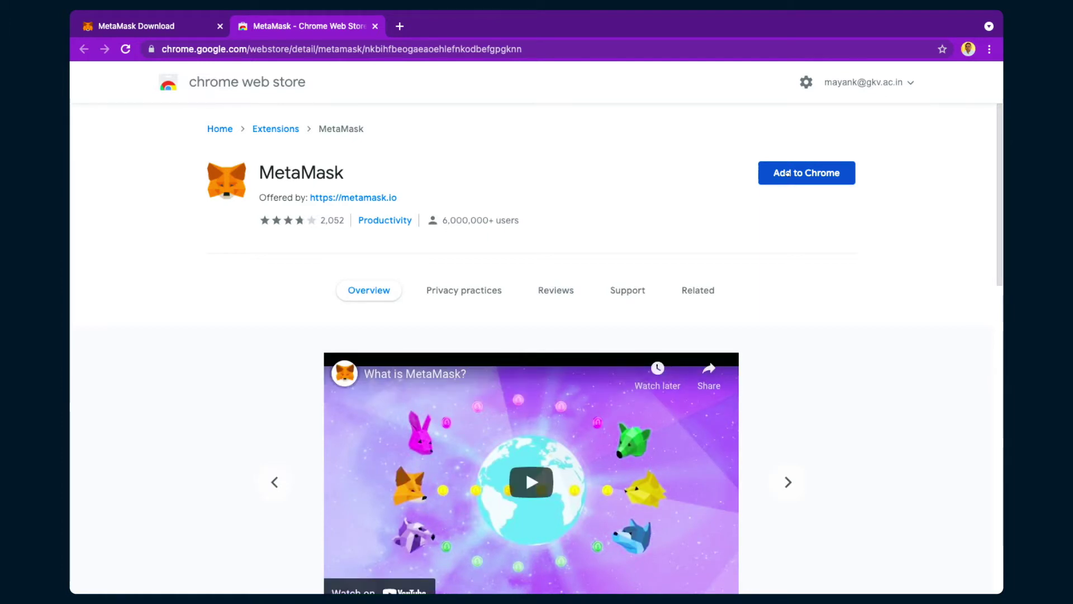
# Add MetaMask to Chrome and view the listing's Related extensions while it installs
pyautogui.click(788, 174)
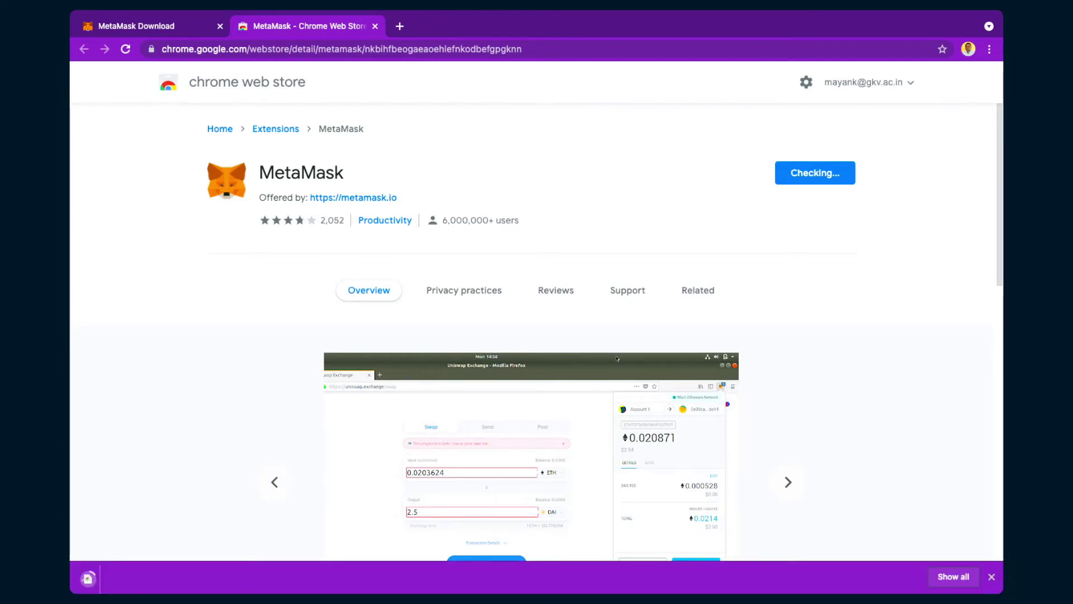
pyautogui.scroll(-2, 617, 358)
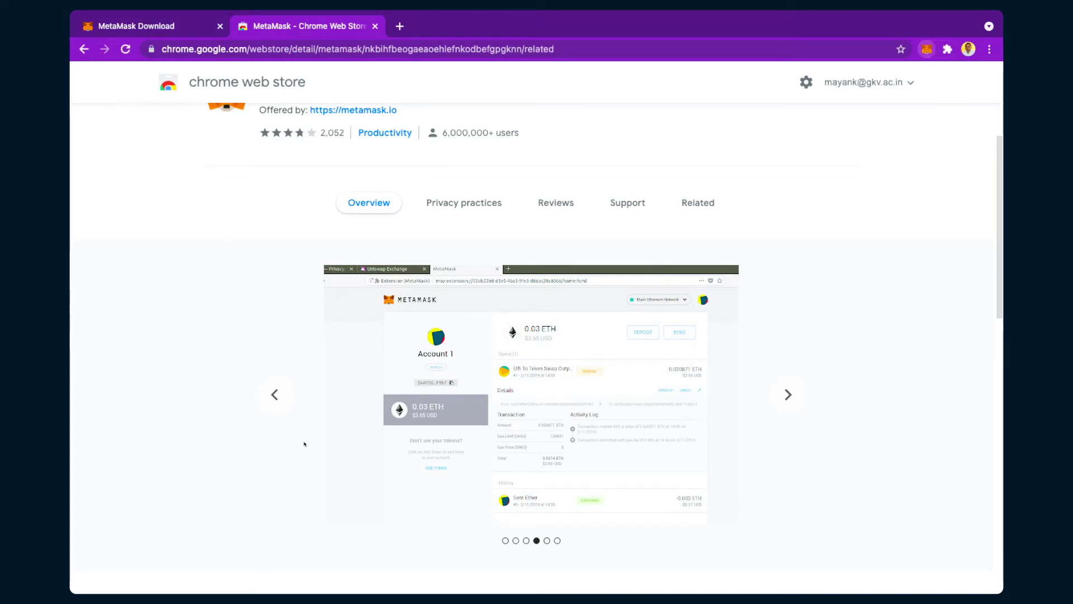
pyautogui.click(698, 202)
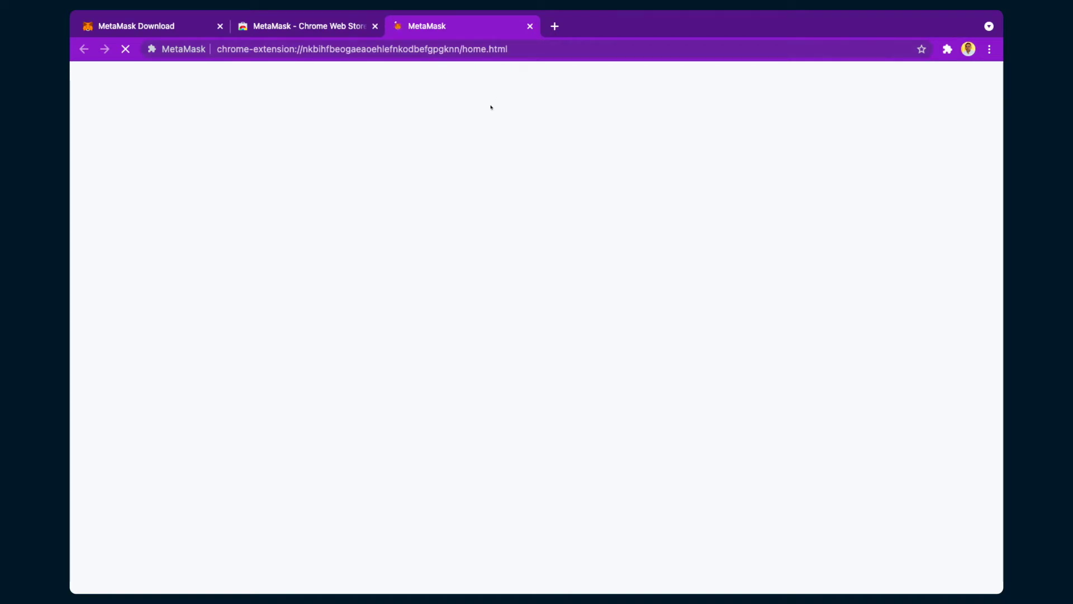
# Close the Chrome Web Store tab with Ctrl+W, returning to the Welcome to MetaMask page
pyautogui.moveTo(312, 10)
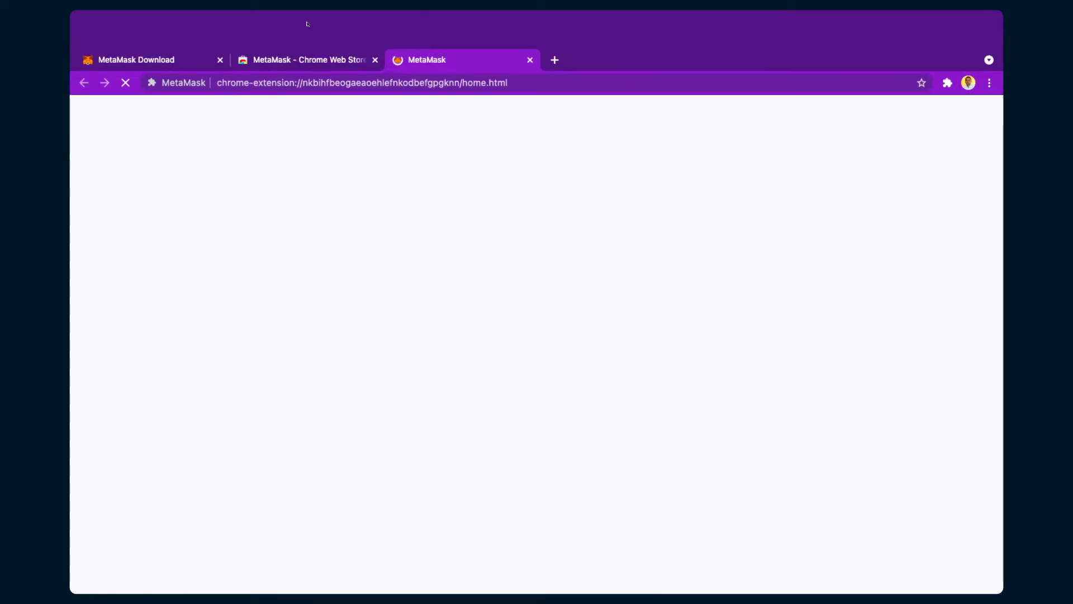
pyautogui.click(307, 60)
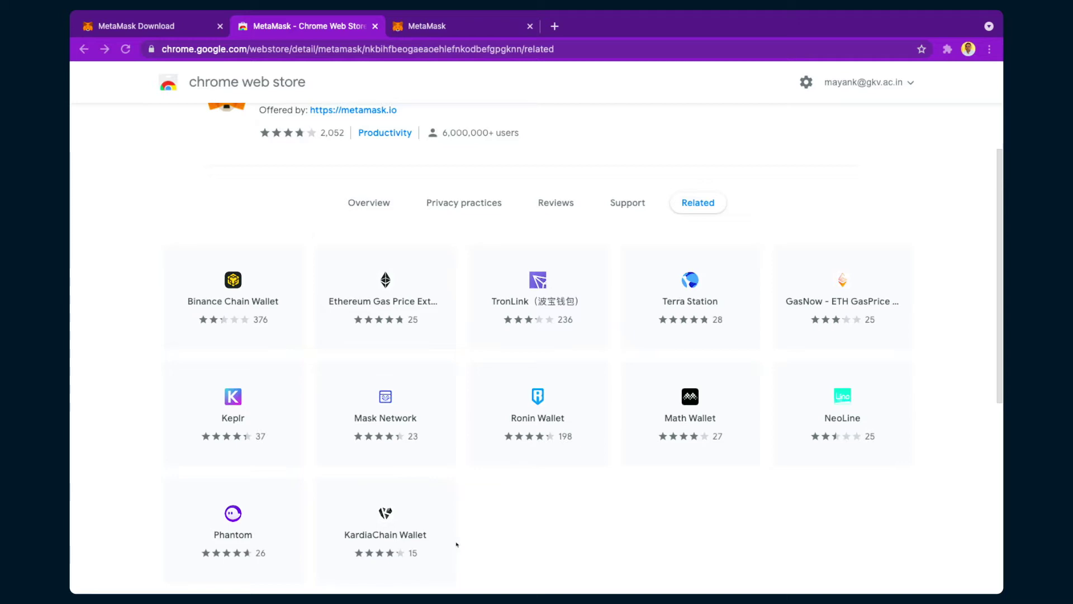
pyautogui.hotkey('ctrl', 'w')
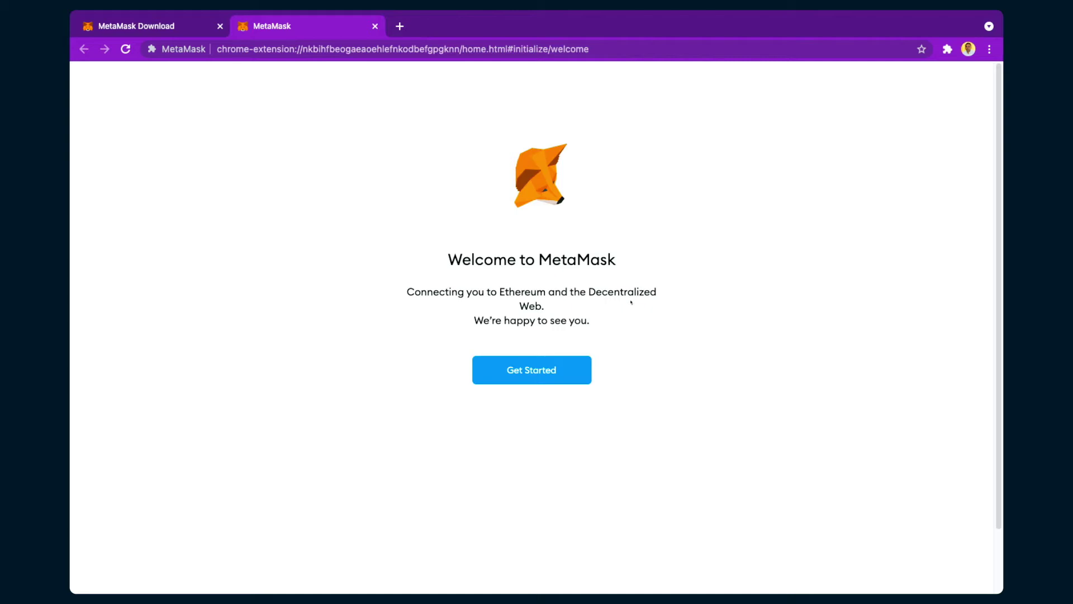
# Choose Get Started, then Create a Wallet on the New to MetaMask? page
pyautogui.click(525, 372)
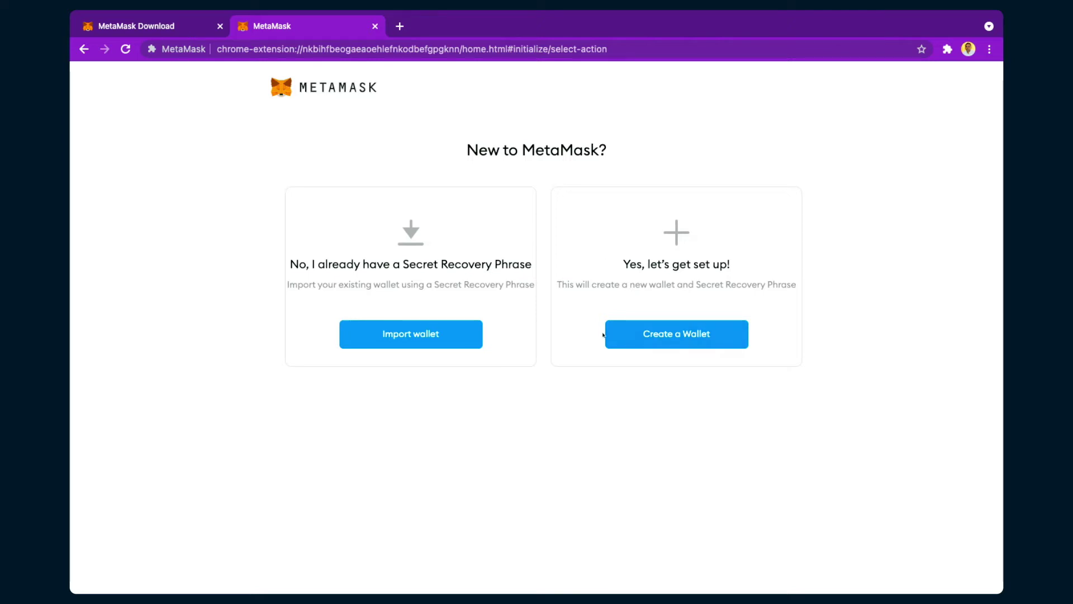
pyautogui.click(664, 334)
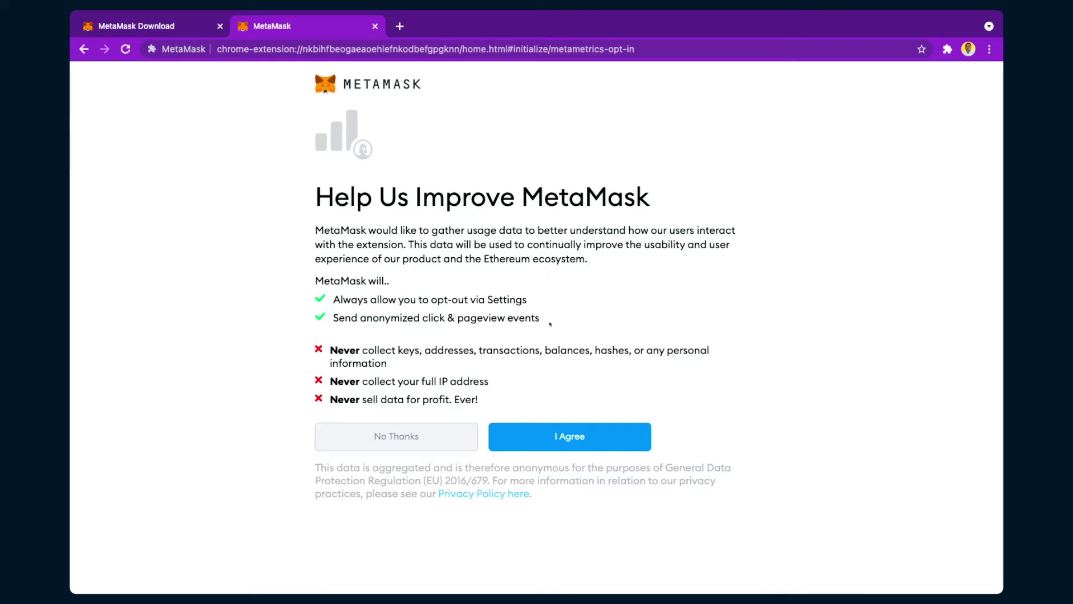
# Agree to usage data sharing, enter and confirm the wallet password, accept the Terms, and create
pyautogui.click(543, 439)
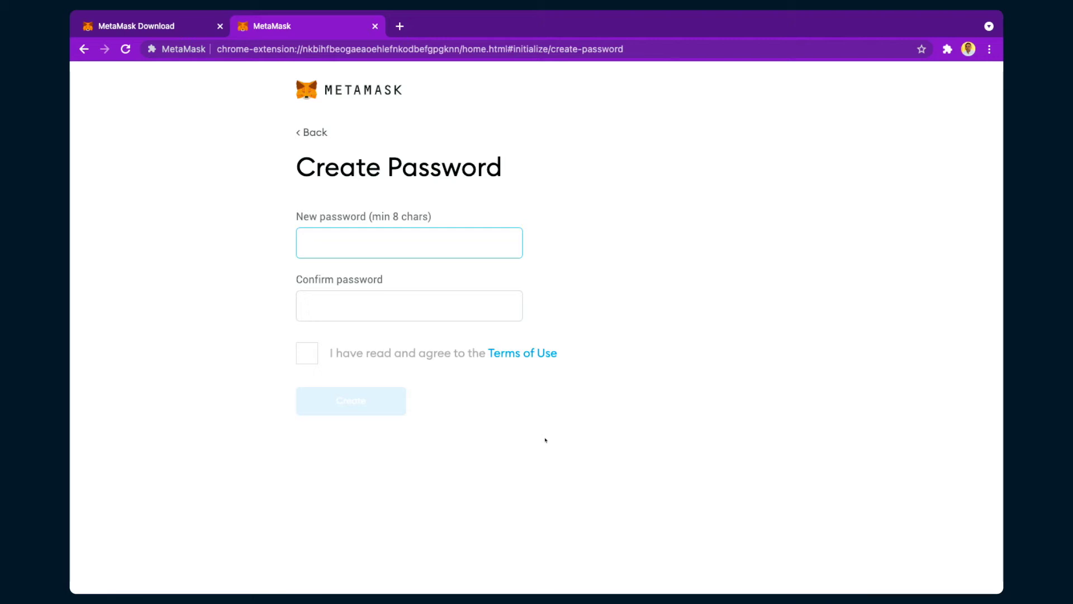
pyautogui.write('*****')
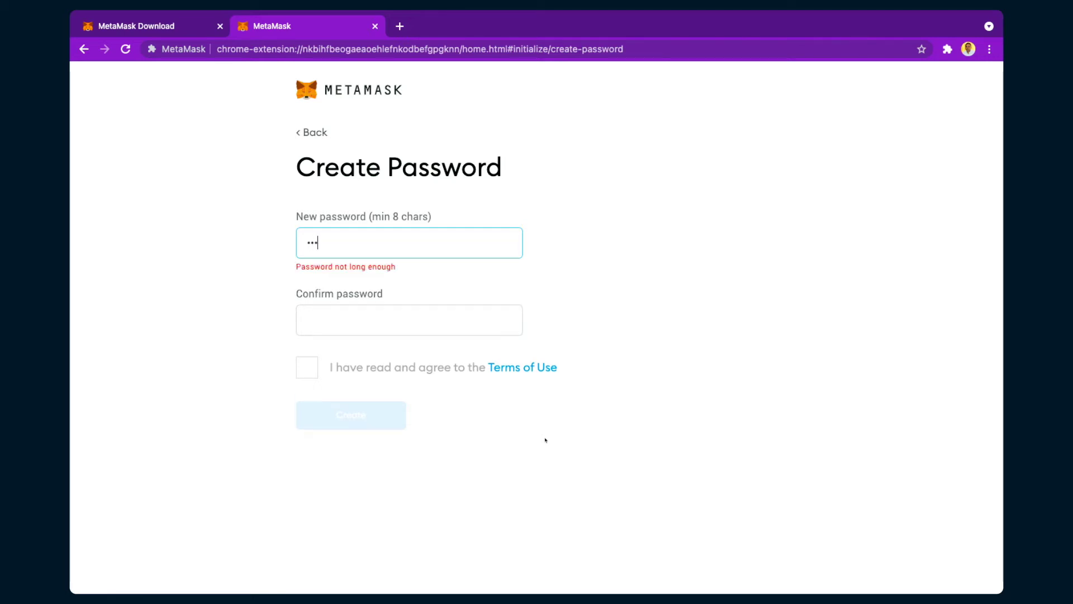
pyautogui.write('***')
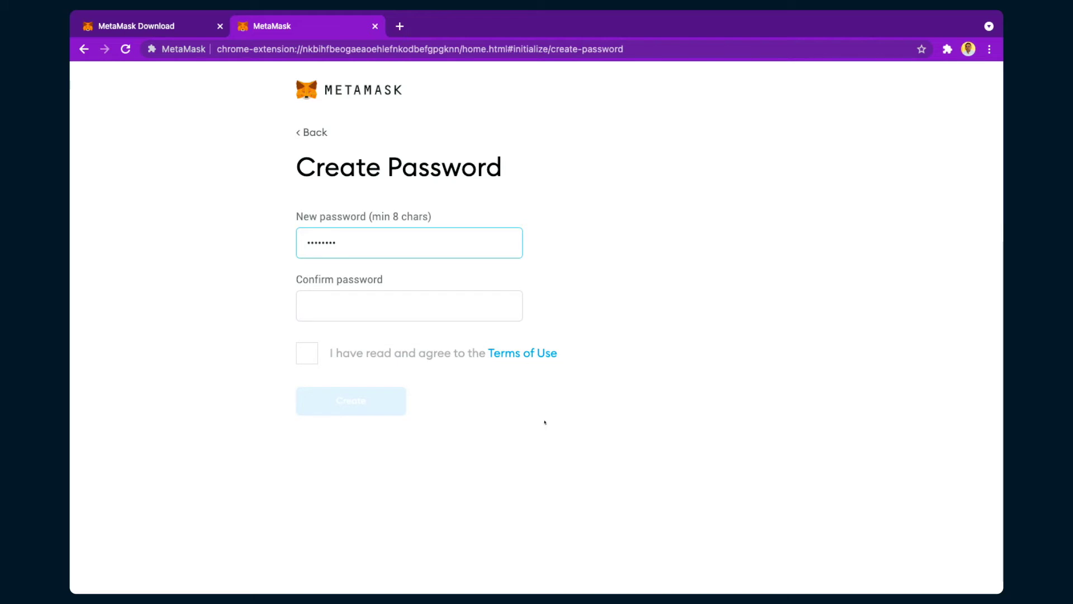
pyautogui.click(350, 307)
pyautogui.write('****')
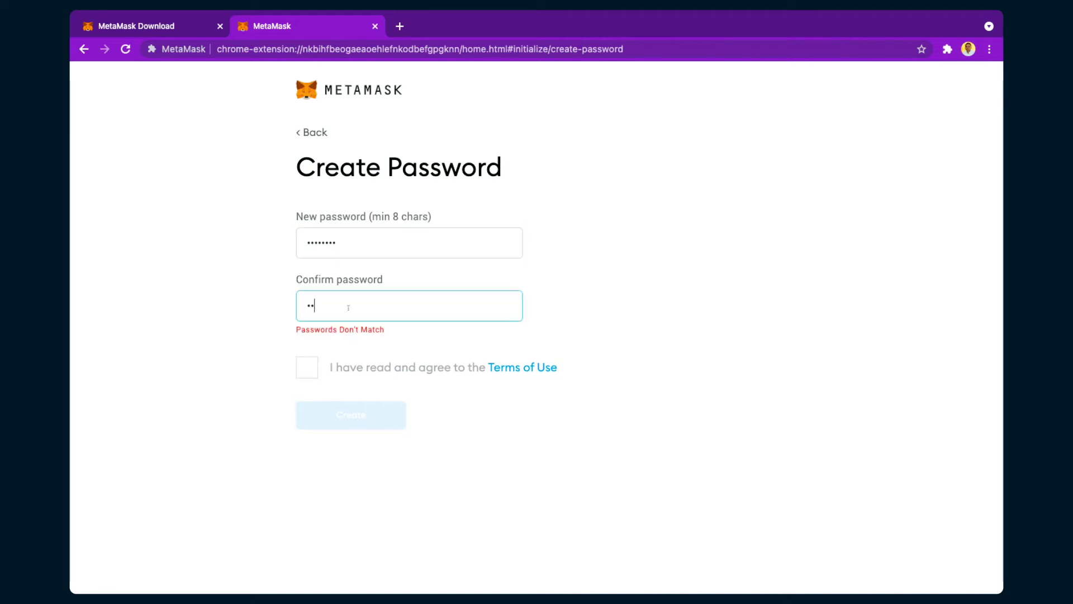
pyautogui.write('****')
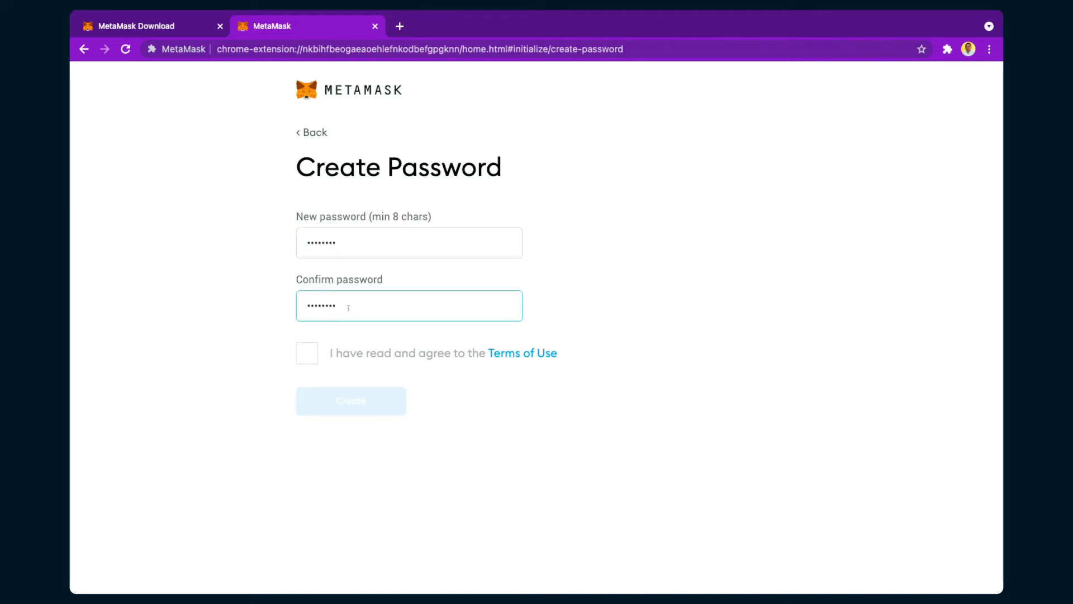
pyautogui.click(308, 353)
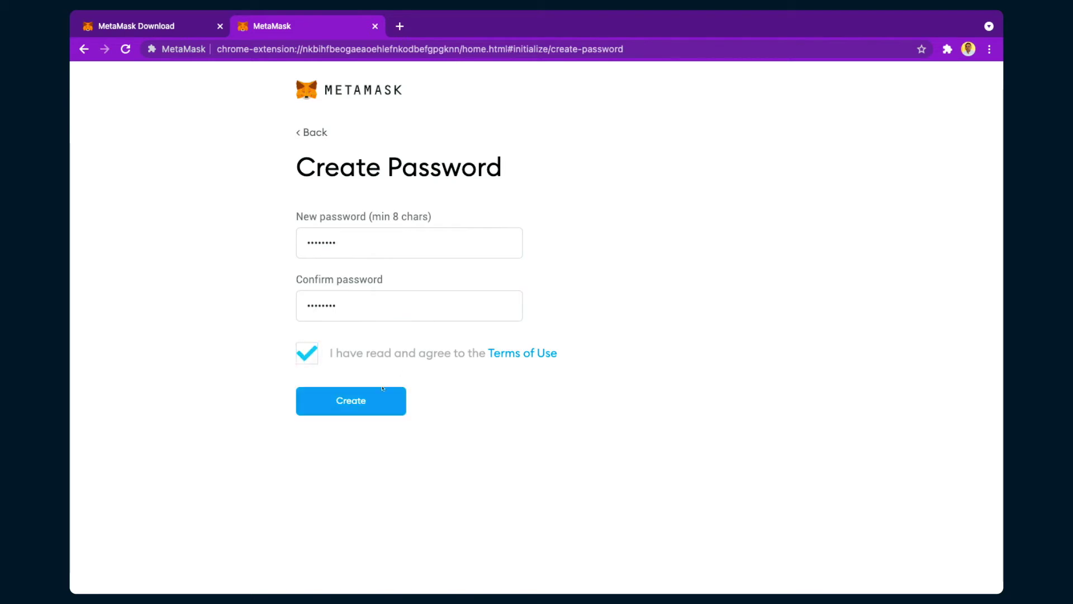
pyautogui.click(350, 402)
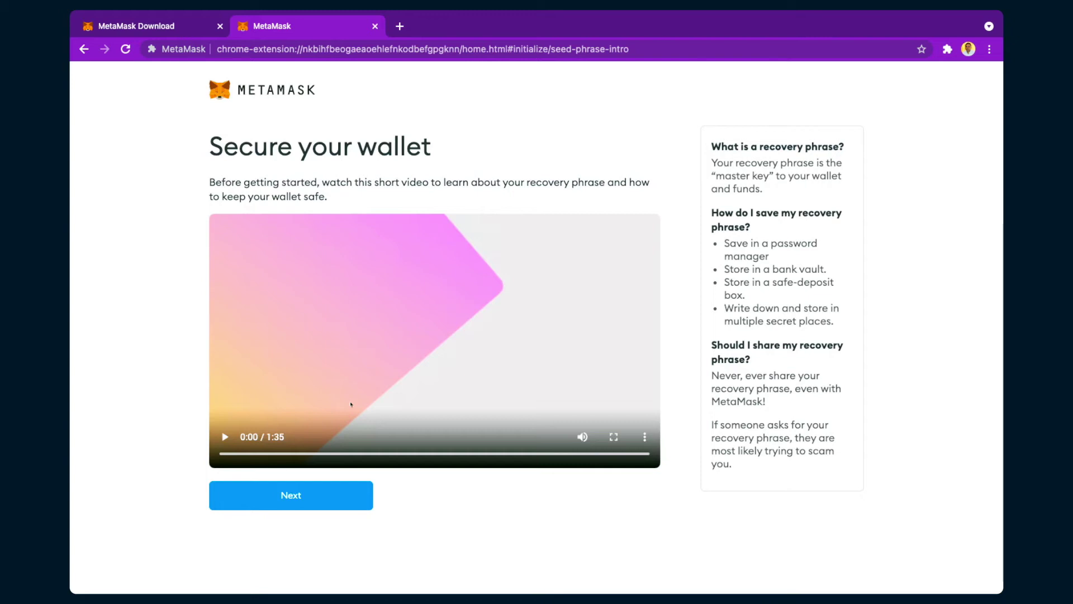
# Skip the 1:35 recovery-phrase video on Secure your wallet and continue with Next
pyautogui.click(284, 495)
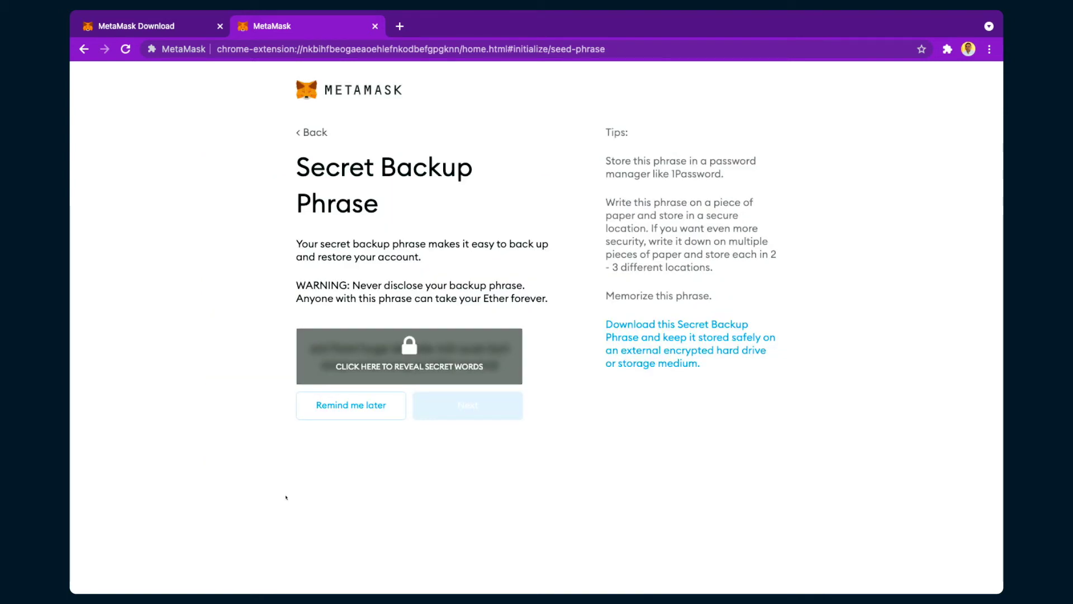
# Reveal the hidden backup words, select the phrase text to note it, and continue
pyautogui.click(403, 351)
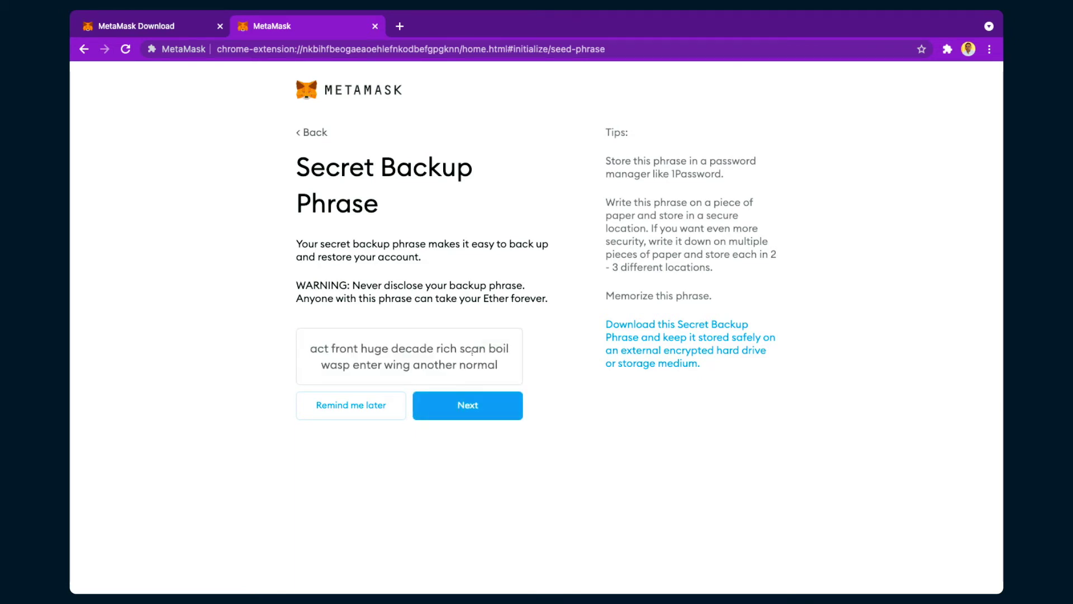
pyautogui.moveTo(498, 364); pyautogui.dragTo(307, 350)
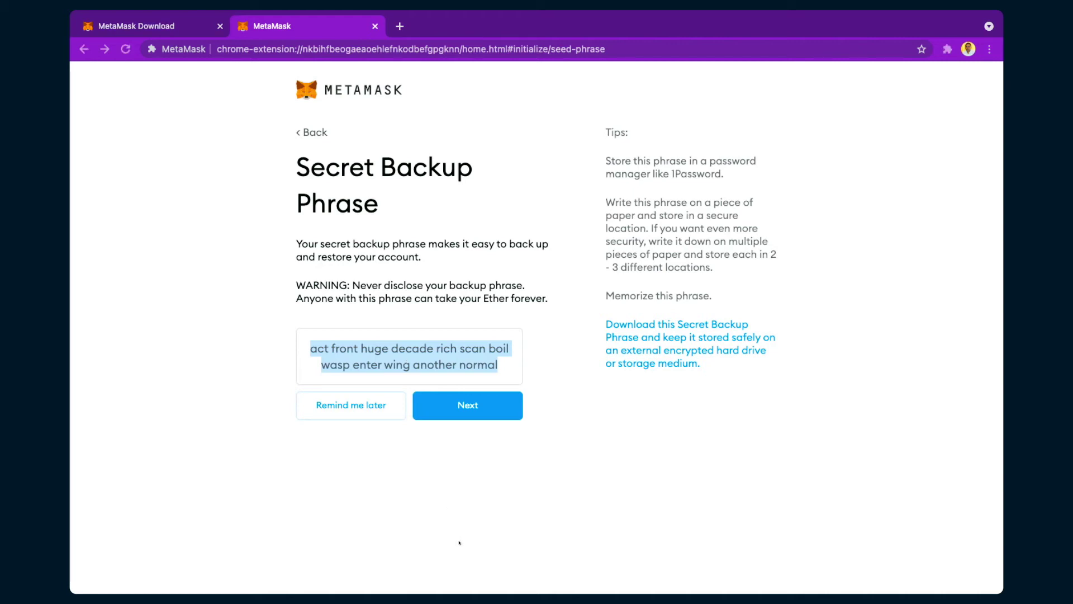
pyautogui.click(454, 406)
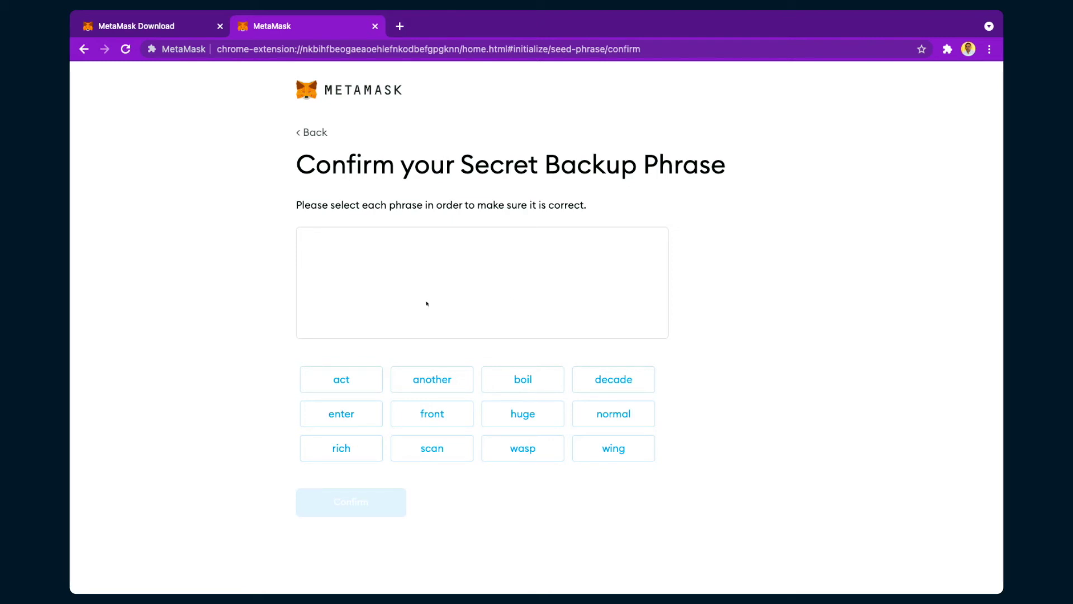
# Select all 12 backup phrase words in their original order and confirm the phrase
pyautogui.click(337, 379)
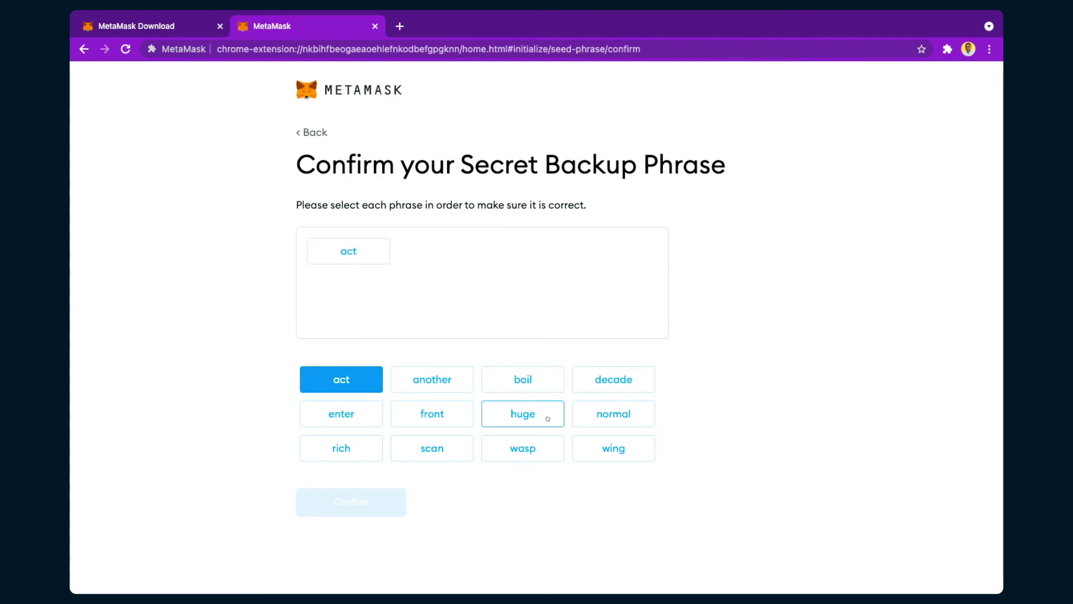
pyautogui.click(435, 411)
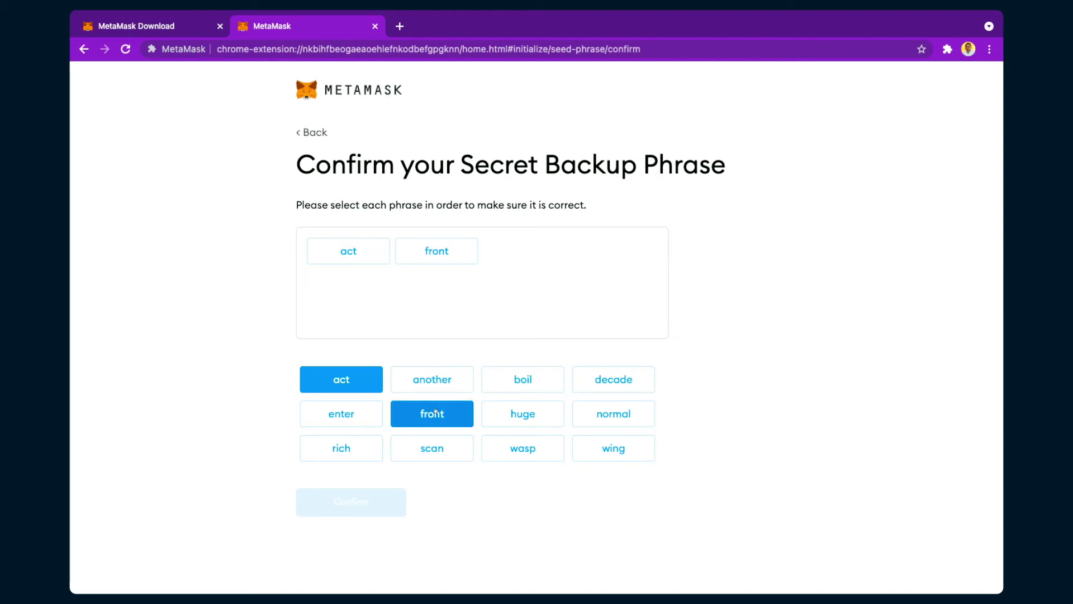
pyautogui.click(516, 412)
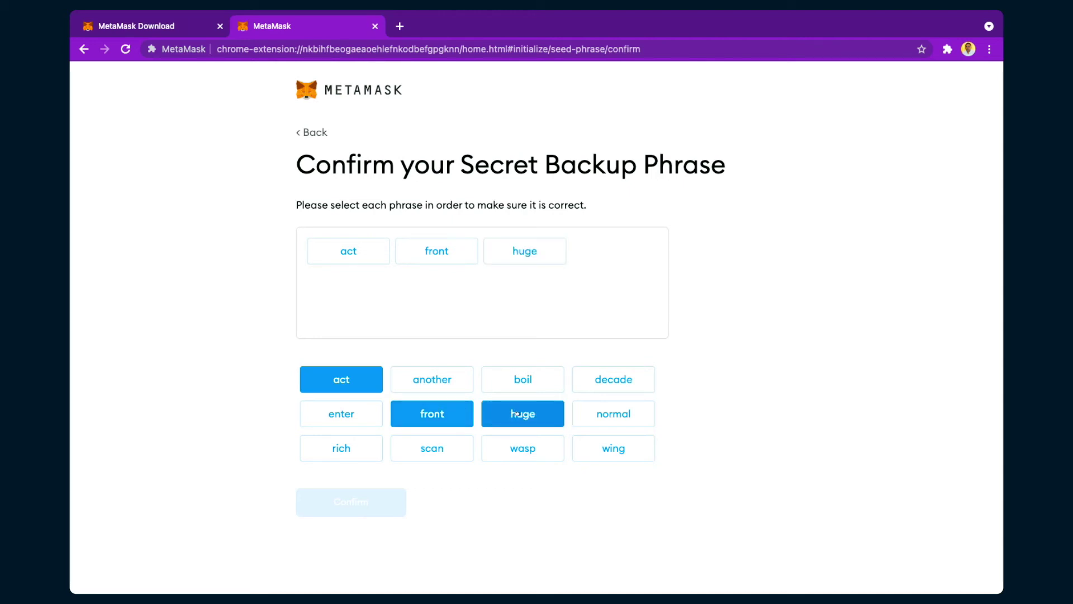
pyautogui.click(606, 374)
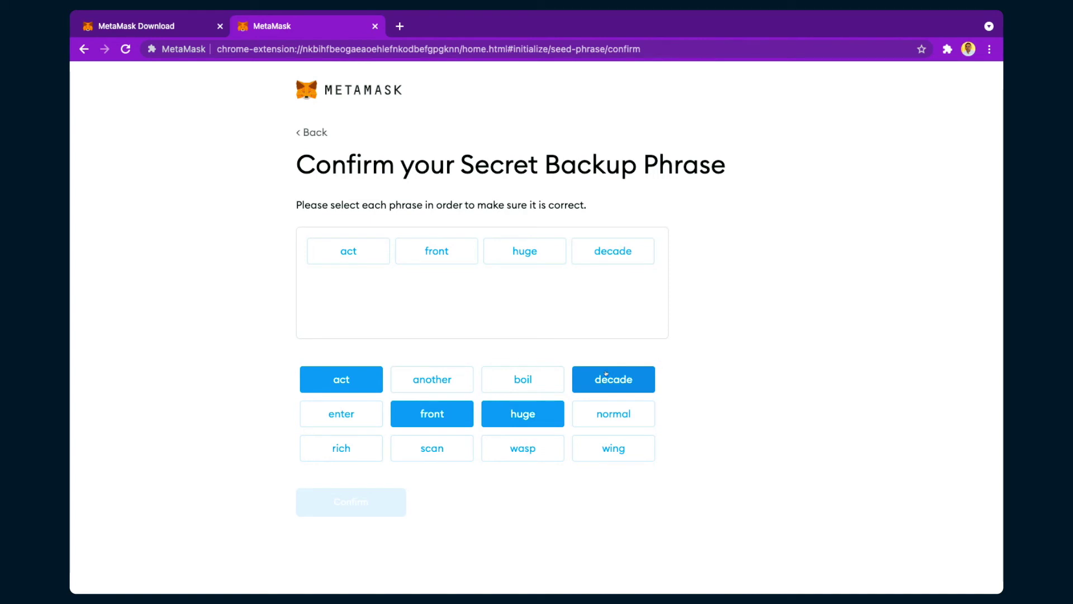
pyautogui.click(345, 444)
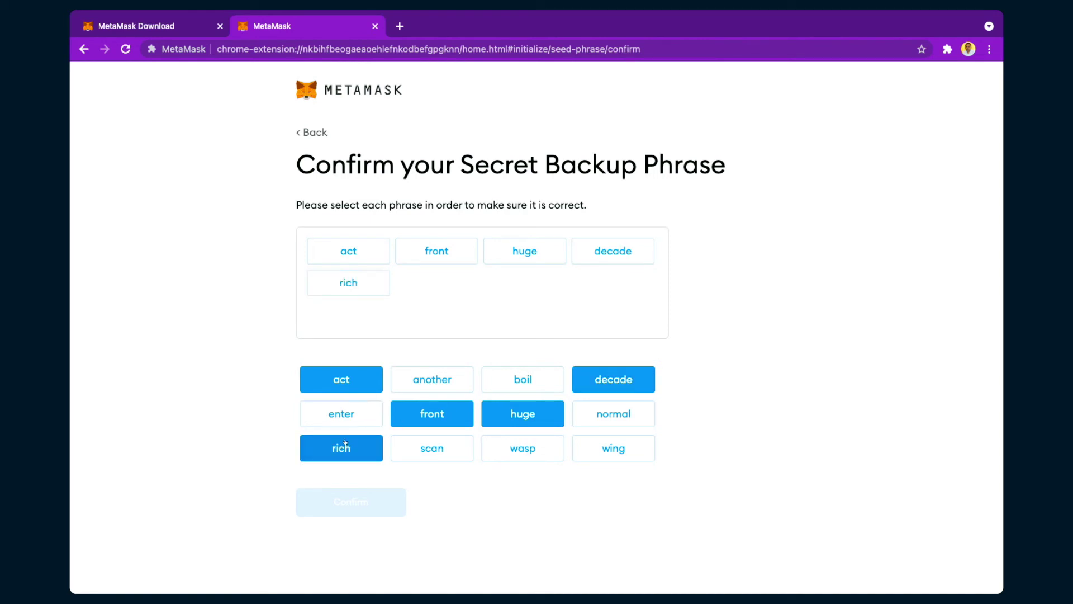
pyautogui.click(435, 449)
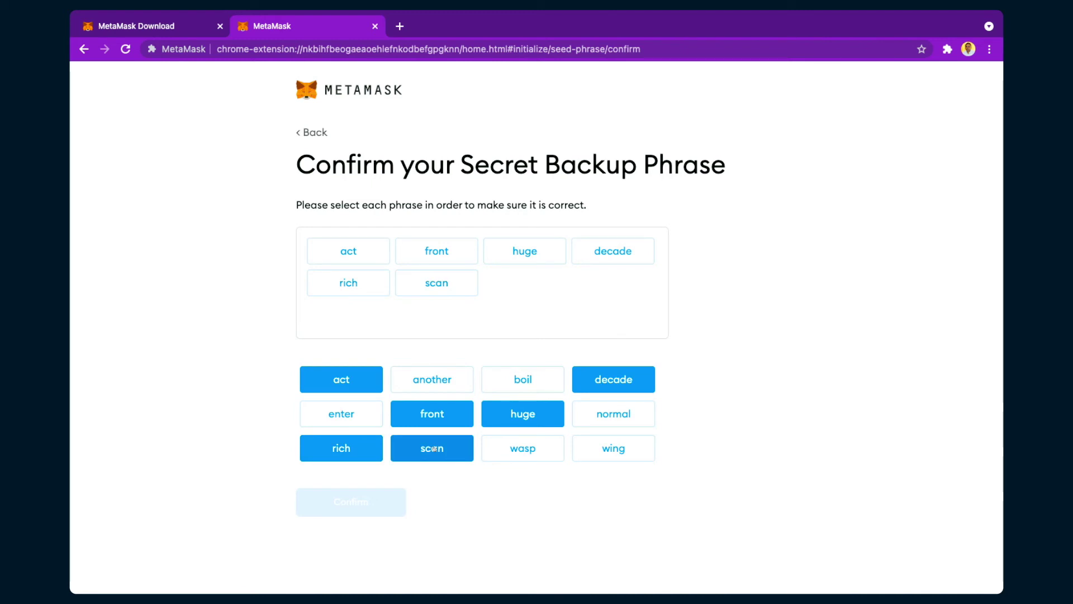
pyautogui.click(520, 376)
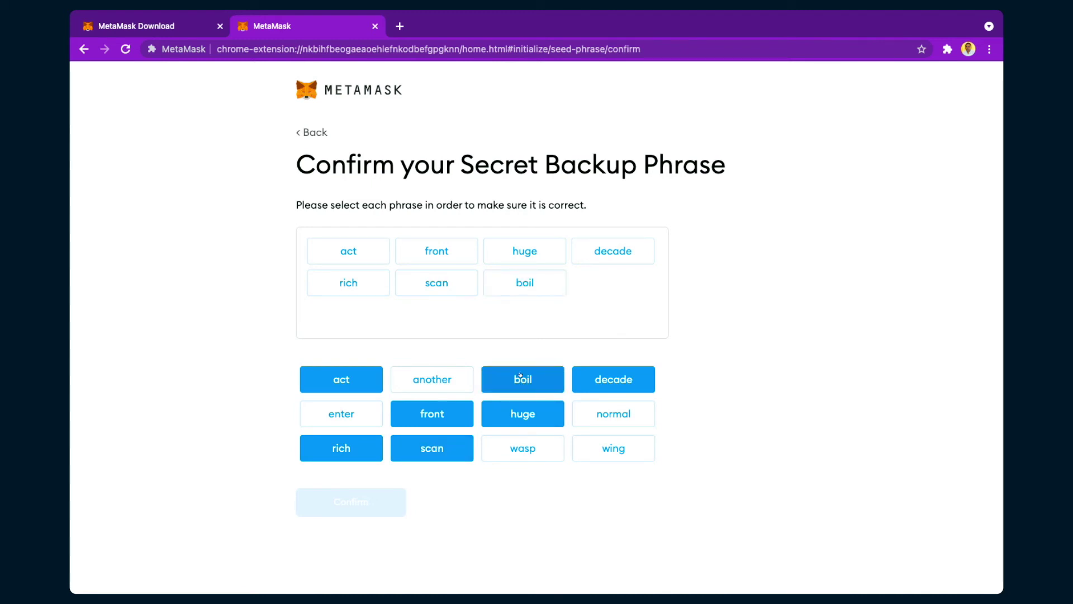
pyautogui.click(512, 447)
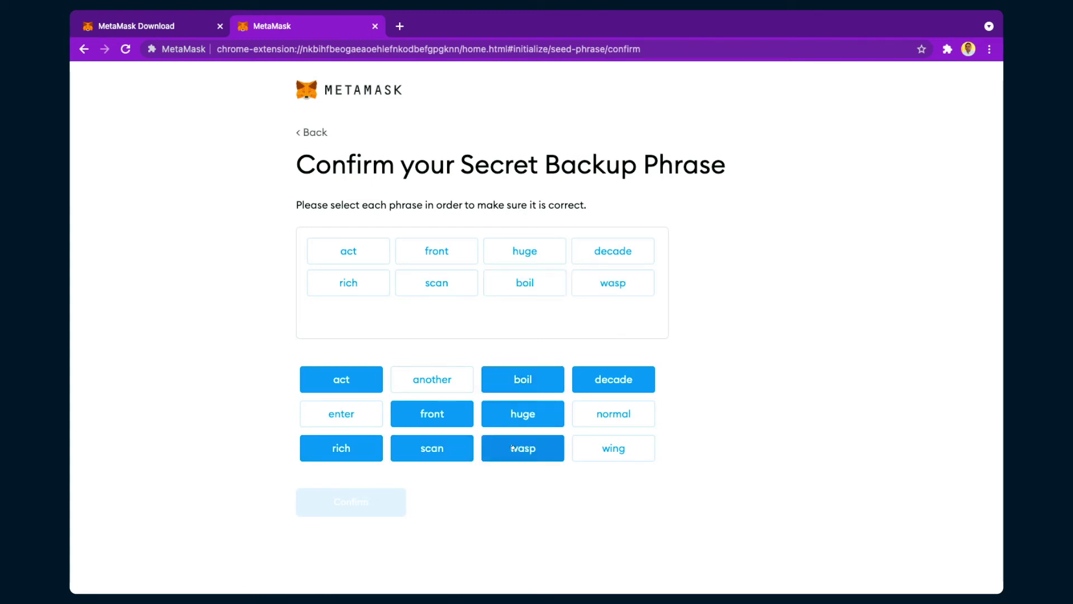
pyautogui.click(339, 413)
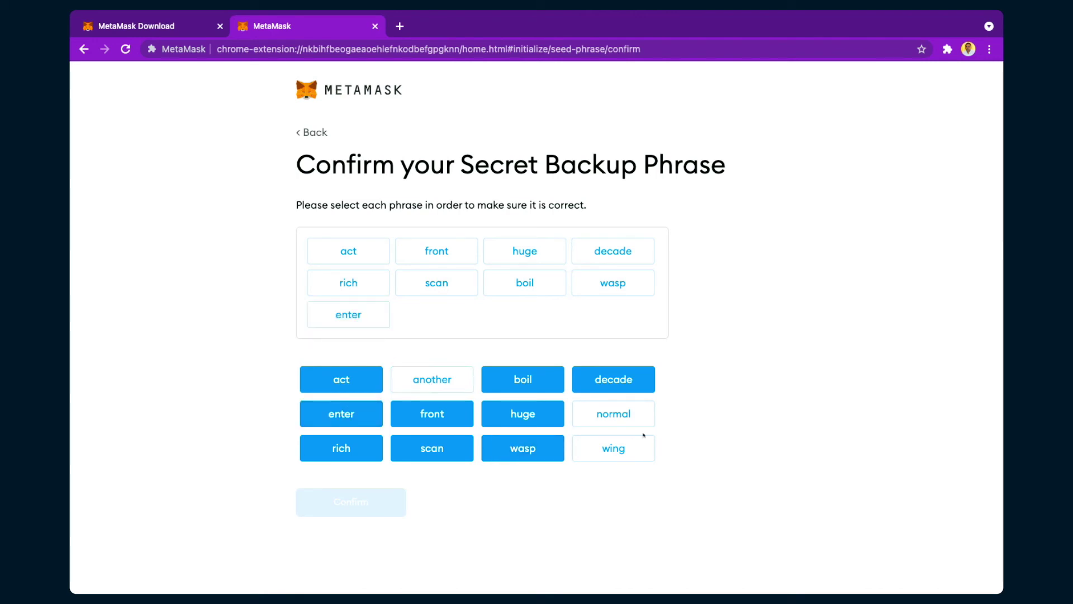
pyautogui.click(616, 457)
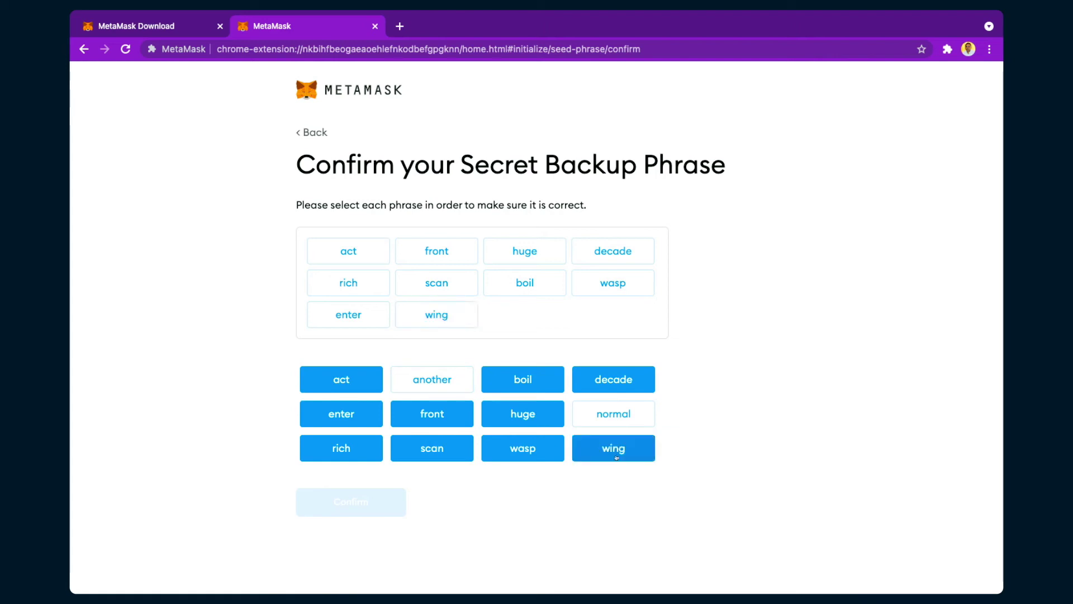
pyautogui.click(438, 381)
pyautogui.click(612, 412)
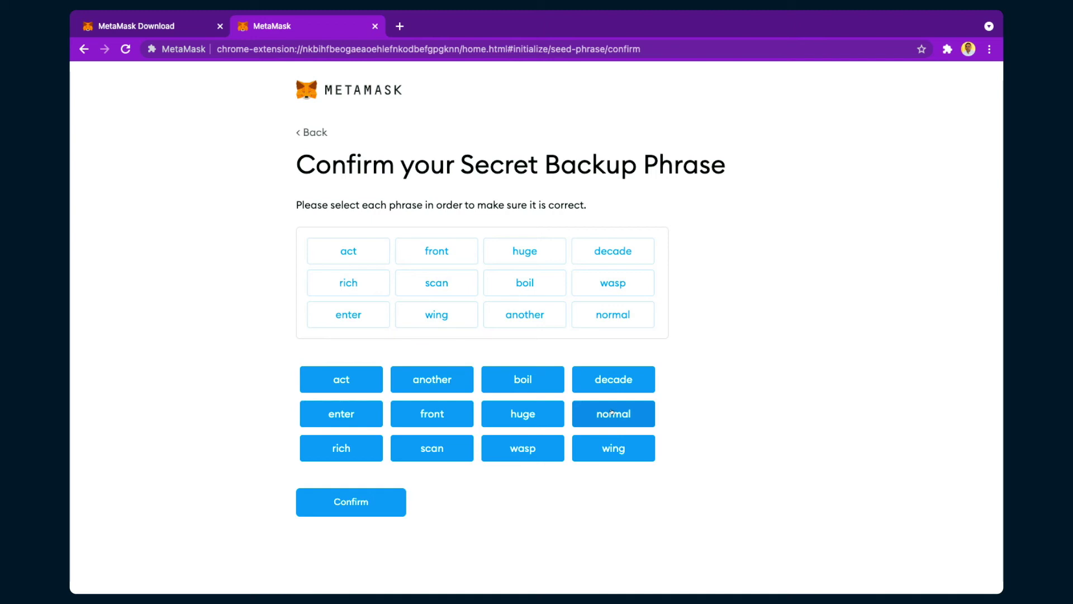
pyautogui.click(355, 503)
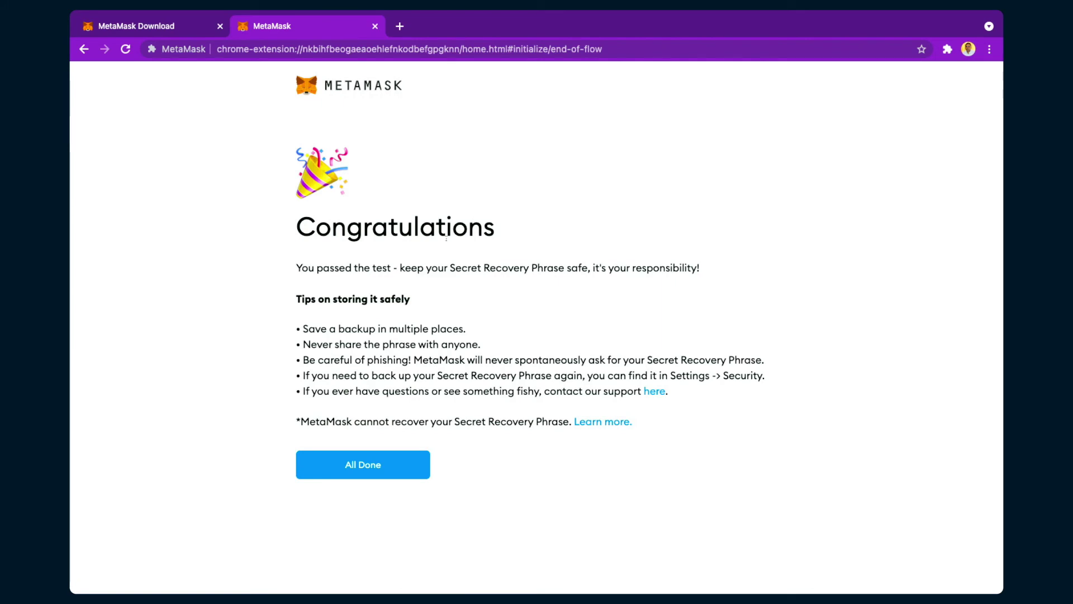
# Finish with All Done and dismiss the What's new popup to reach Account 1
pyautogui.click(366, 467)
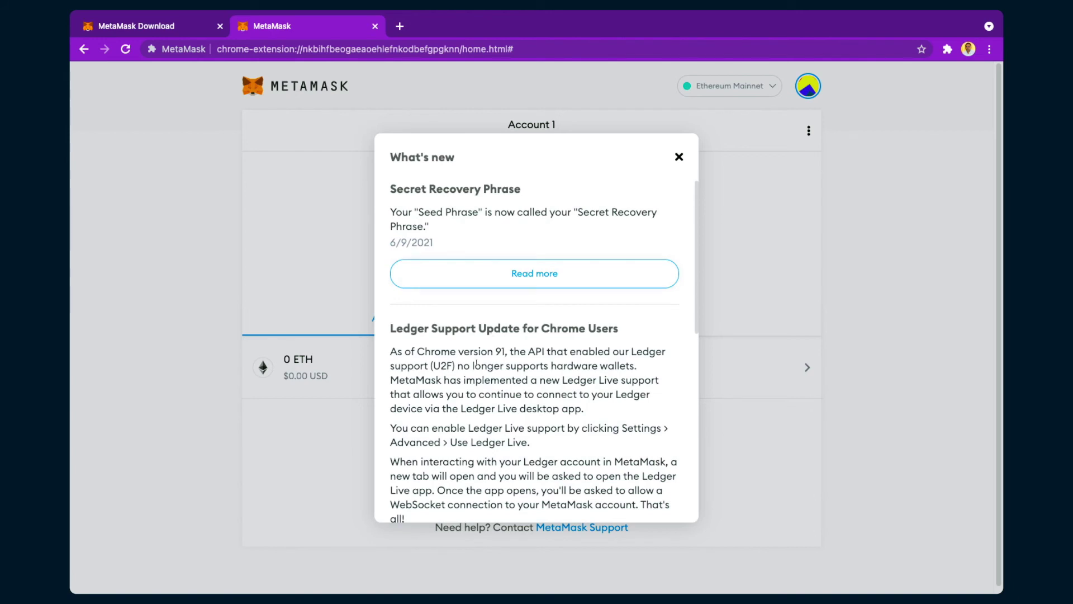
pyautogui.click(677, 158)
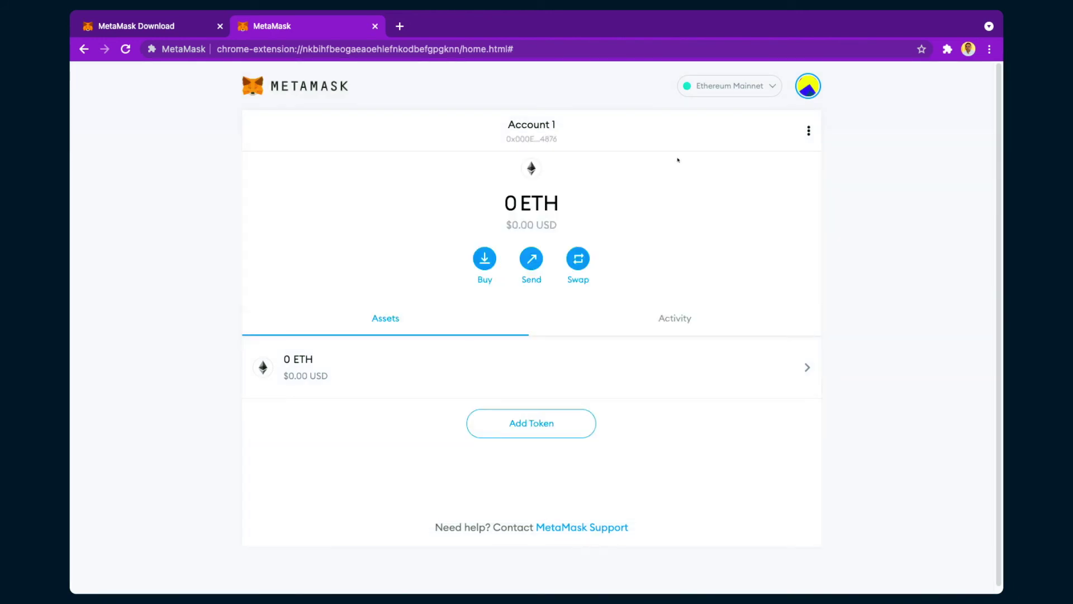